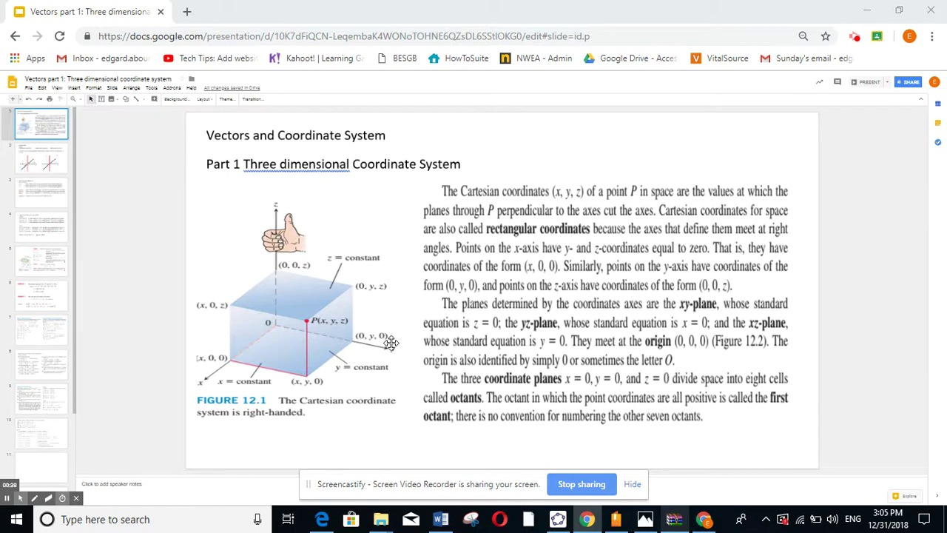
# Switch to GeoGebra, show the 3D Graphics view and close the 2D Graphics view.
pyautogui.click(559, 521)
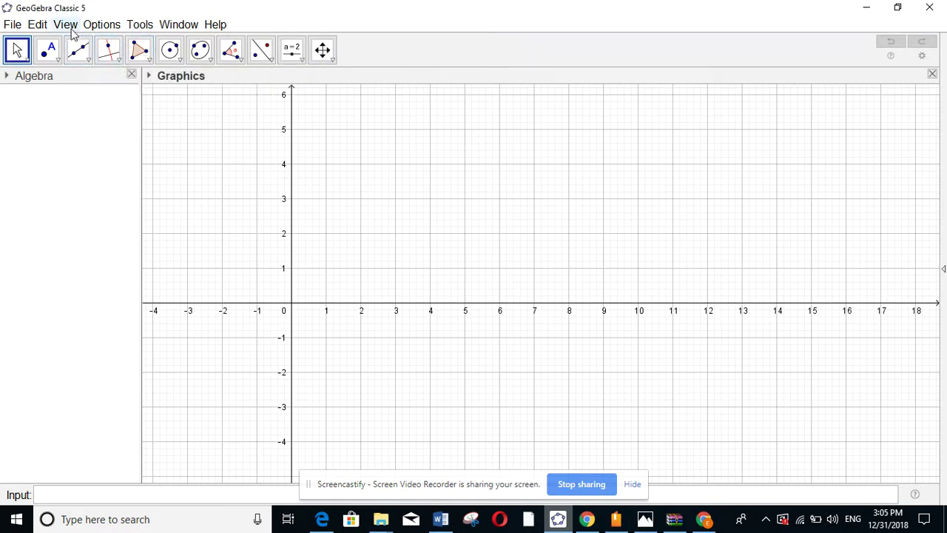
pyautogui.click(66, 25)
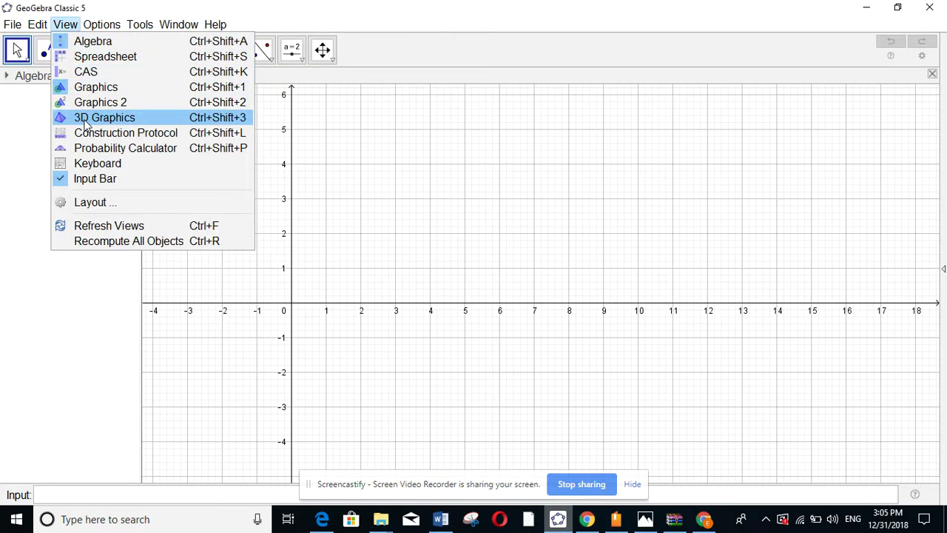
pyautogui.click(85, 123)
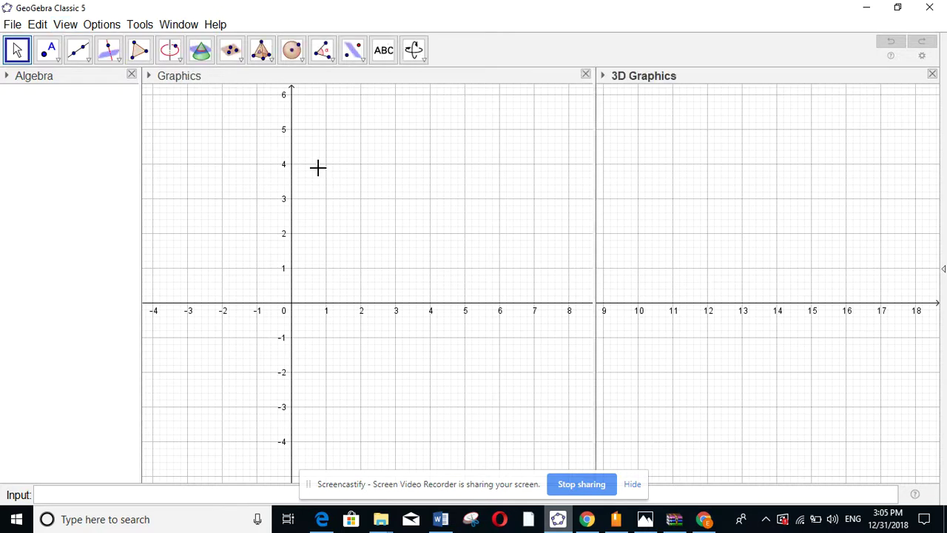
pyautogui.click(585, 74)
pyautogui.moveTo(555, 207); pyautogui.dragTo(478, 201)
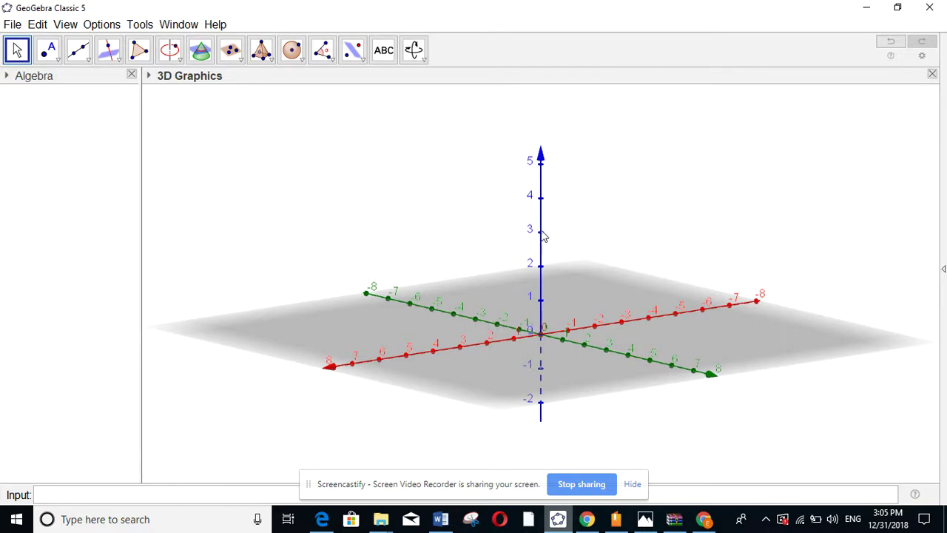
# Plot point A on the x-axis at (2, 0, 0).
pyautogui.click(252, 496)
pyautogui.write('A=(')
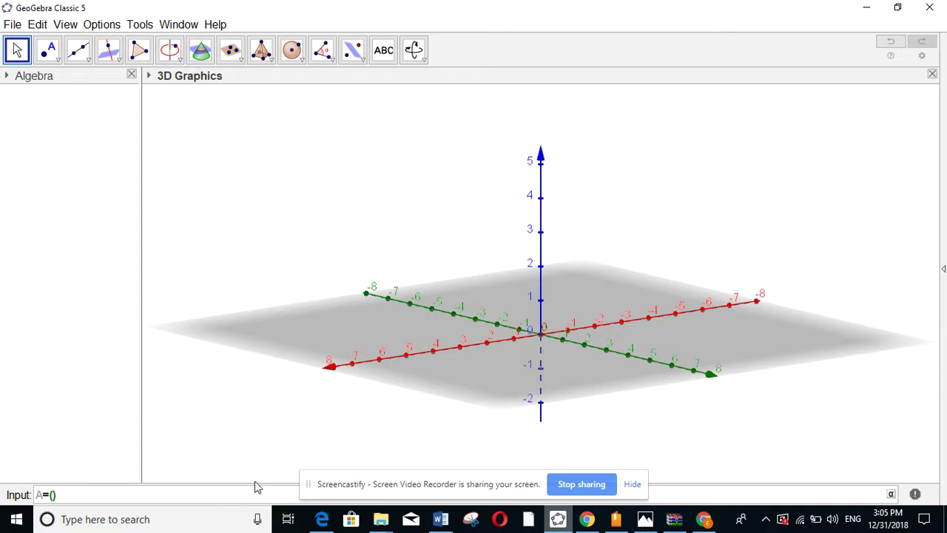
pyautogui.write('2,0,0')
pyautogui.press('Return')
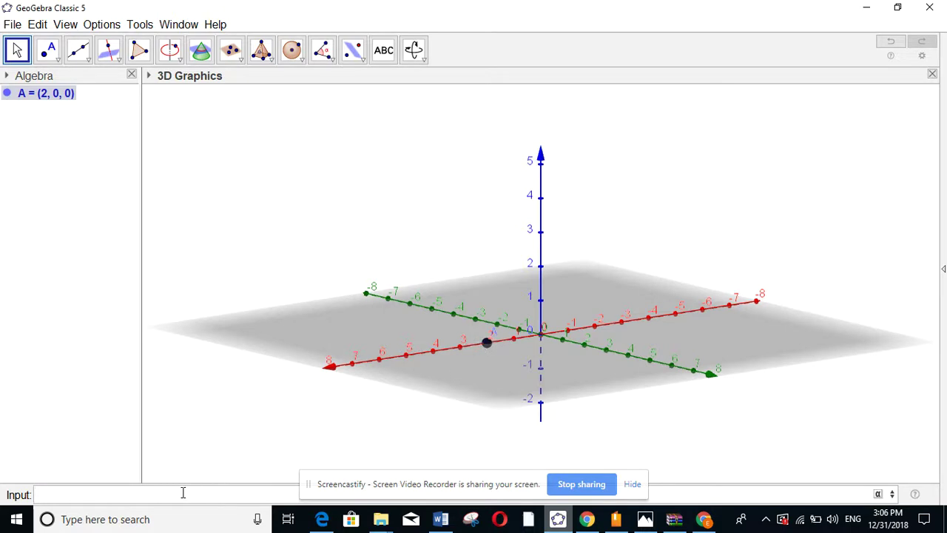
# Plot point B on the y-axis at (0, -1, 0).
pyautogui.write('B = (0, -1, 0')
pyautogui.press('Return')
pyautogui.moveTo(589, 365)
pyautogui.mouseDown()
pyautogui.moveTo(600, 370)
pyautogui.moveTo(591, 375)
pyautogui.mouseUp()
# Plot point C on the z-axis at (0, 0, 3).
pyautogui.click(243, 491)
pyautogui.write('C')
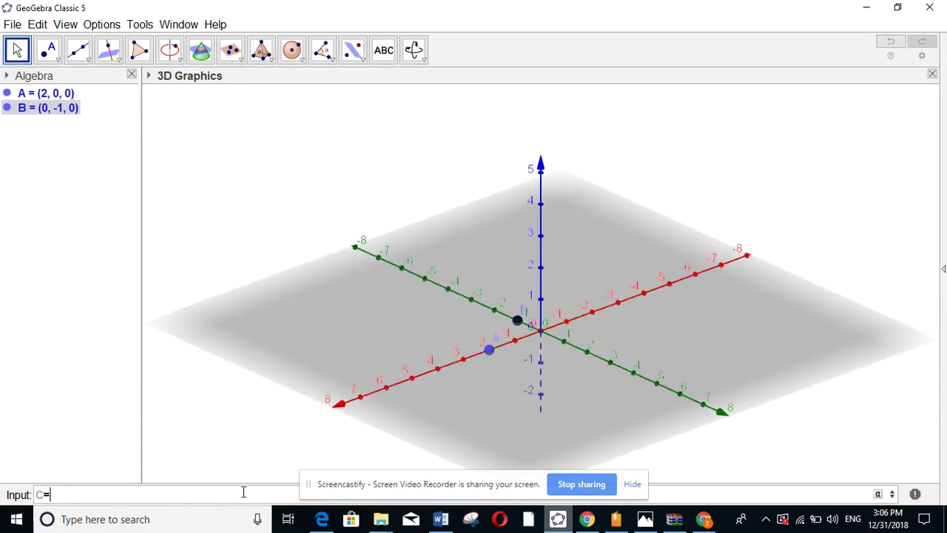
pyautogui.write('=(0,0,3')
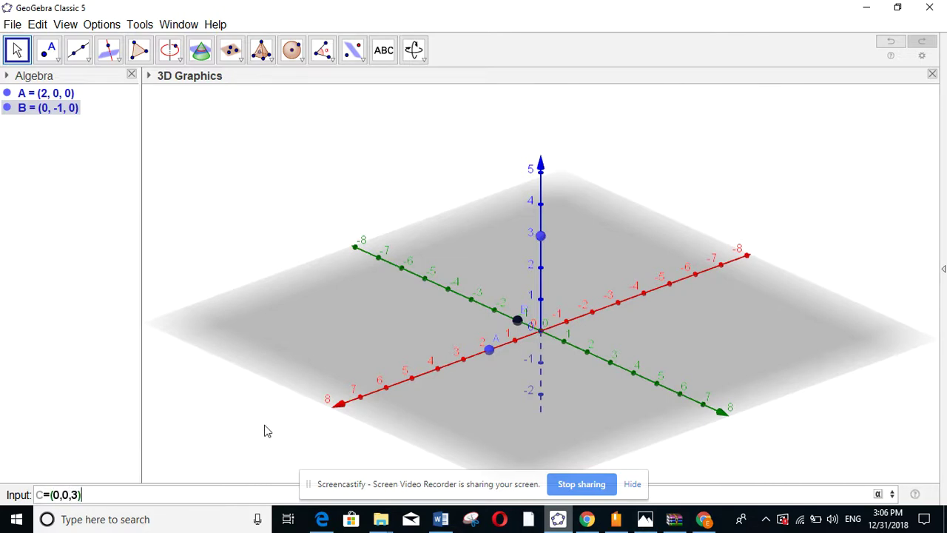
pyautogui.press('Return')
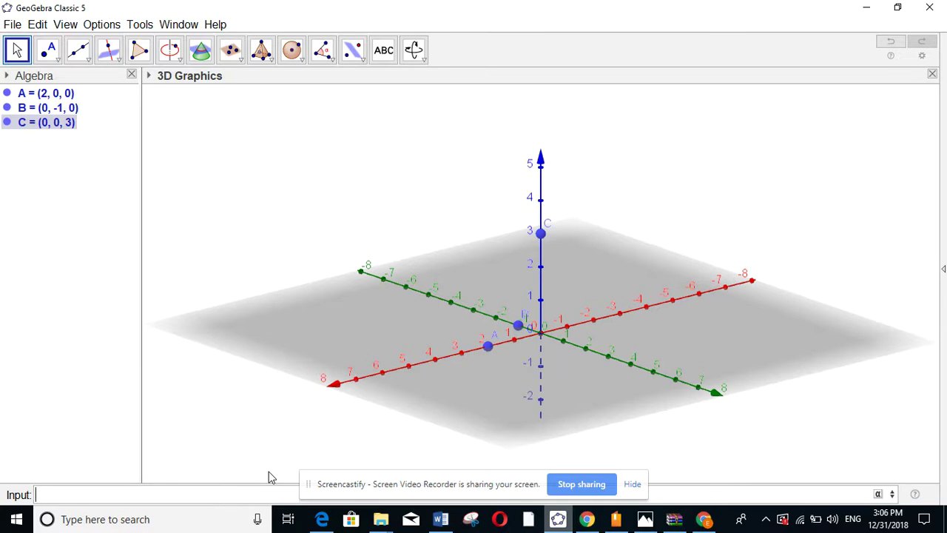
# Plot an unnamed point in the xy-plane at (1, 2, 0).
pyautogui.write('(1,2,0')
pyautogui.press('Return')
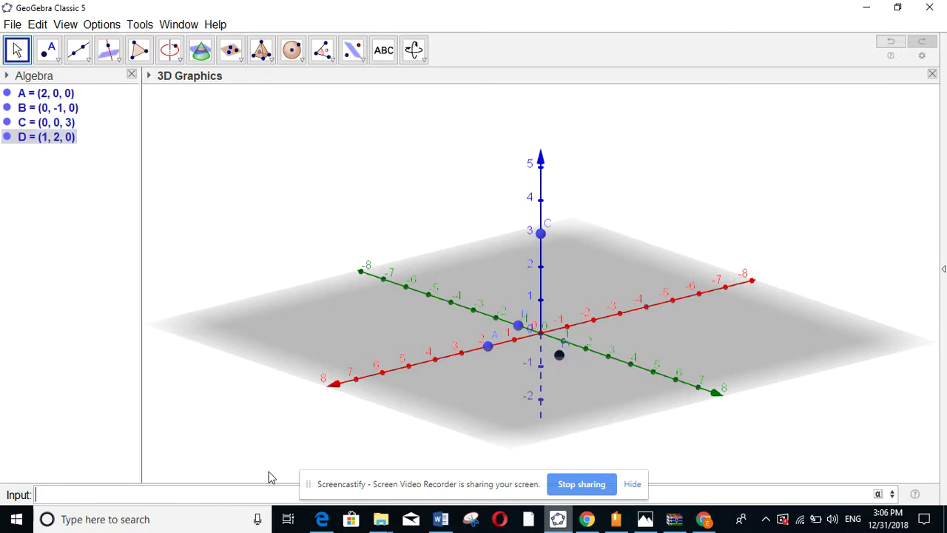
pyautogui.moveTo(934, 278); pyautogui.dragTo(904, 283)
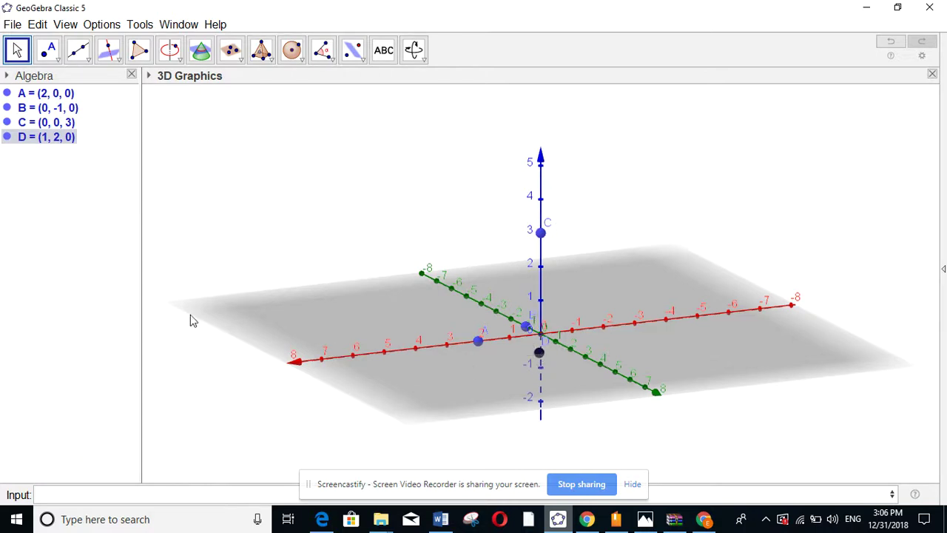
# Plot point E in the xz-plane at (-2, 0, 3) and examine its position from several angles.
pyautogui.click(63, 495)
pyautogui.write('E')
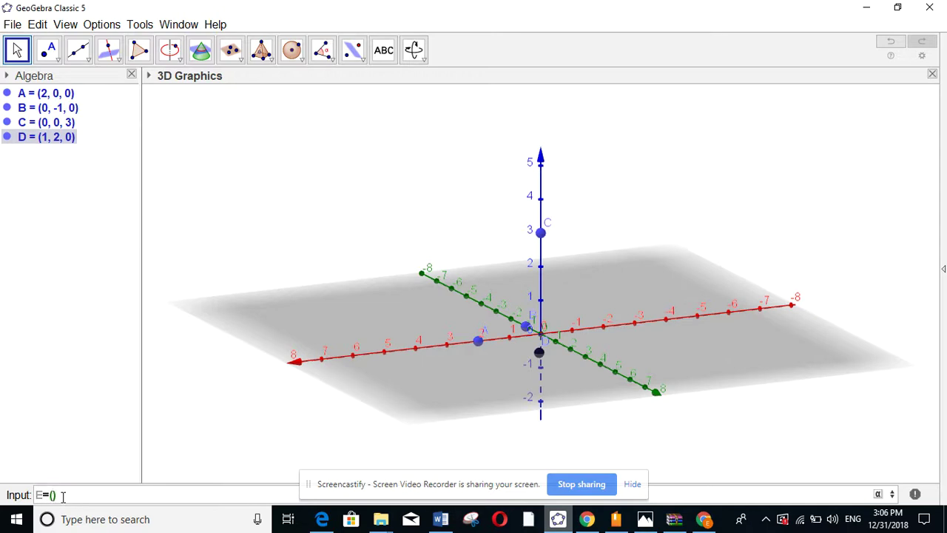
pyautogui.write('=(-2,0,3')
pyautogui.press('Return')
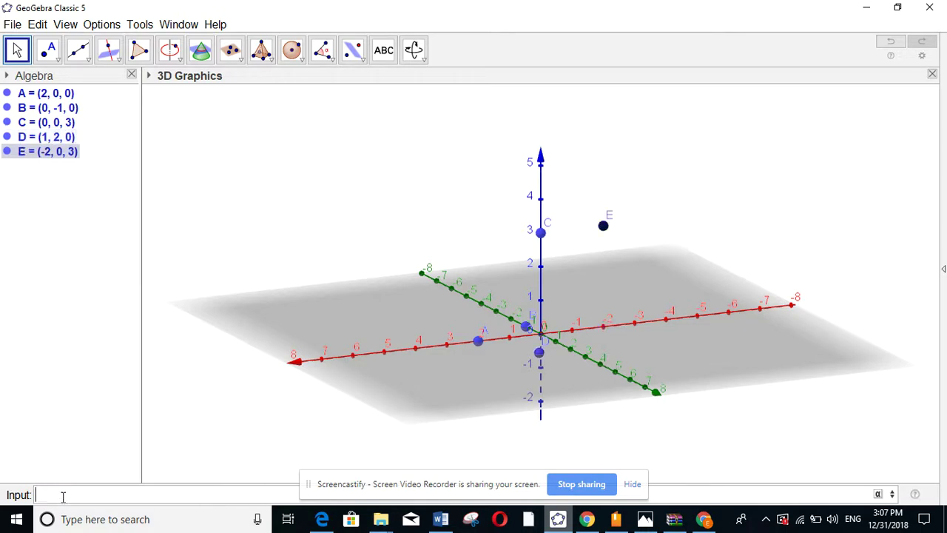
pyautogui.moveTo(658, 321); pyautogui.dragTo(579, 317)
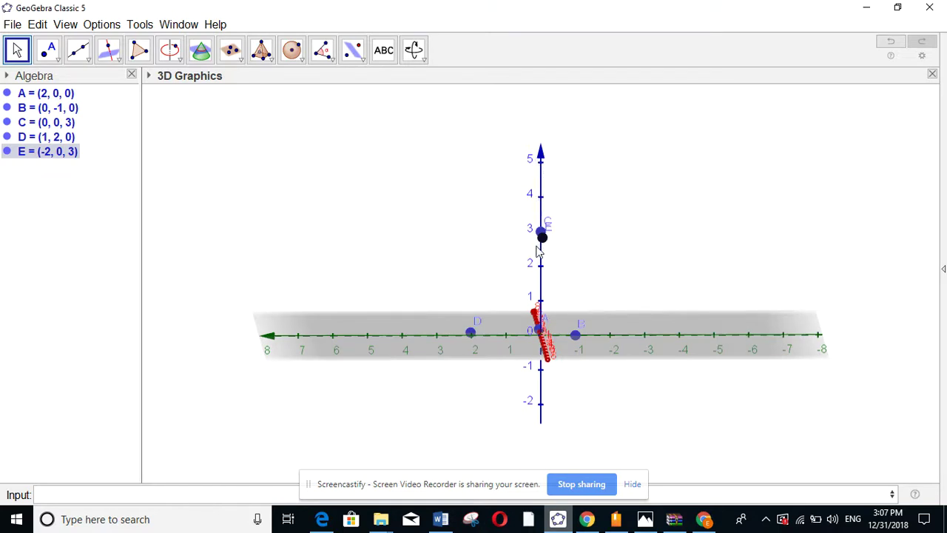
pyautogui.moveTo(552, 259); pyautogui.dragTo(526, 260)
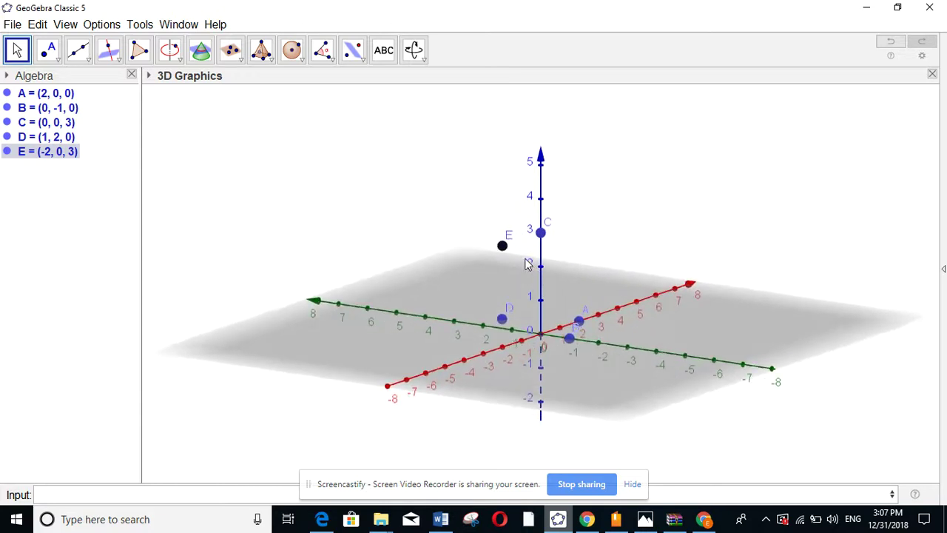
# Switch to the Google Slides presentation and review slide 2 on locating points in space.
pyautogui.click(706, 521)
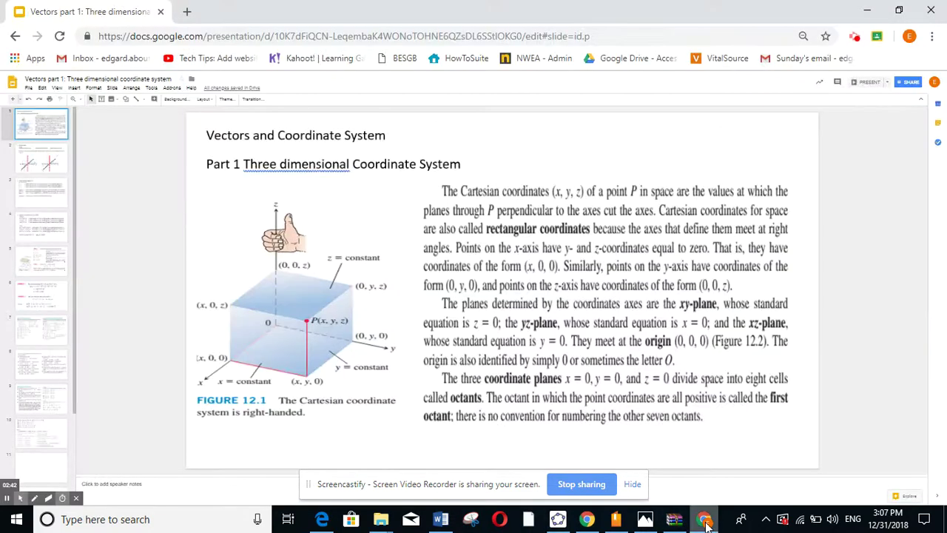
pyautogui.click(48, 164)
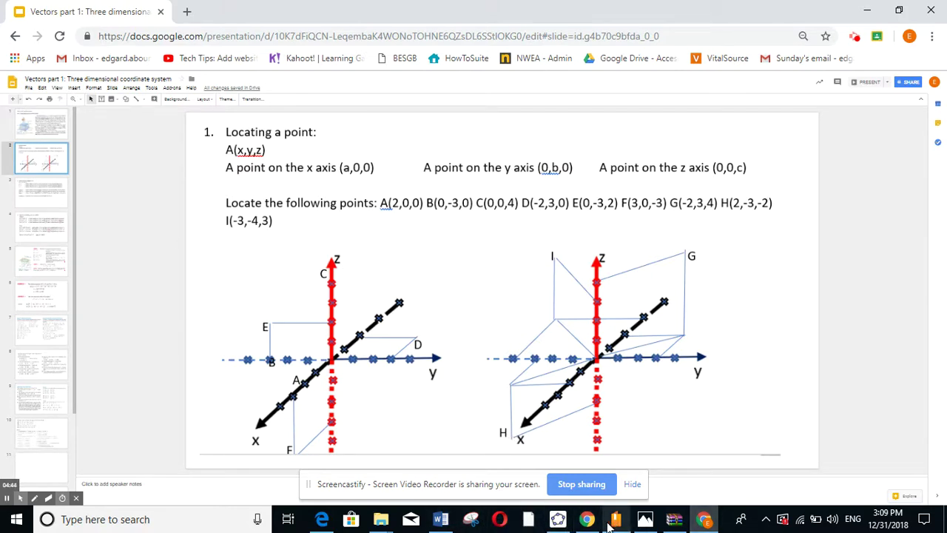
# Return to GeoGebra, plot point F at (2, -1, 4) and examine its position in space.
pyautogui.click(556, 520)
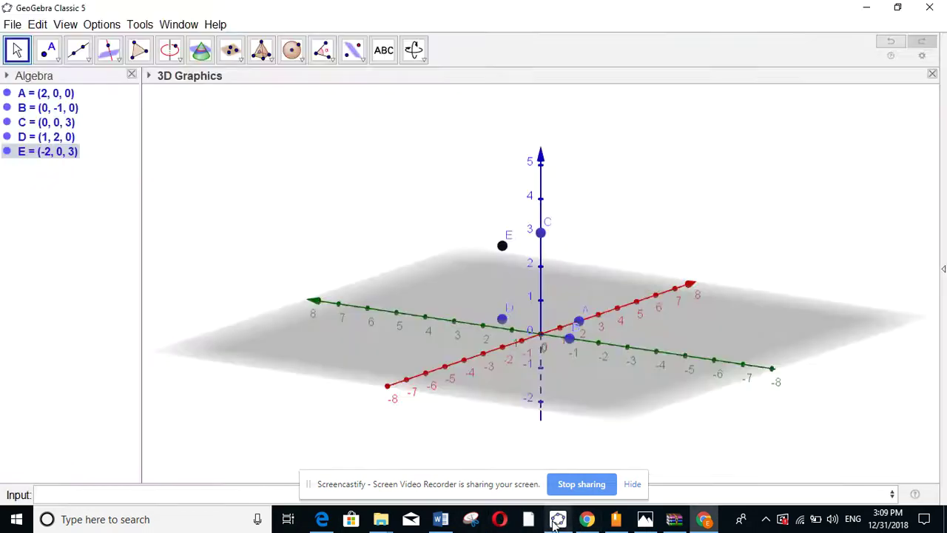
pyautogui.click(235, 487)
pyautogui.write('F = (2, -')
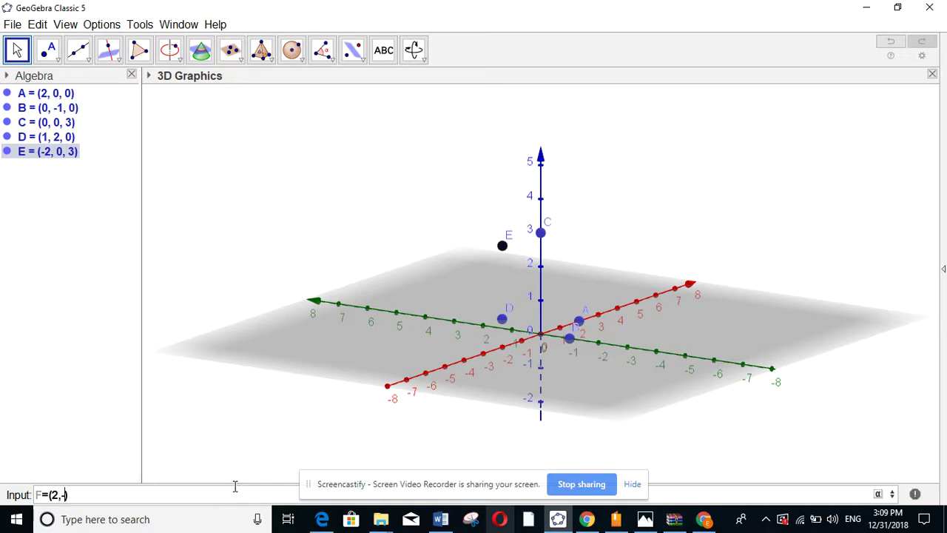
pyautogui.write('1, 4')
pyautogui.press('Return')
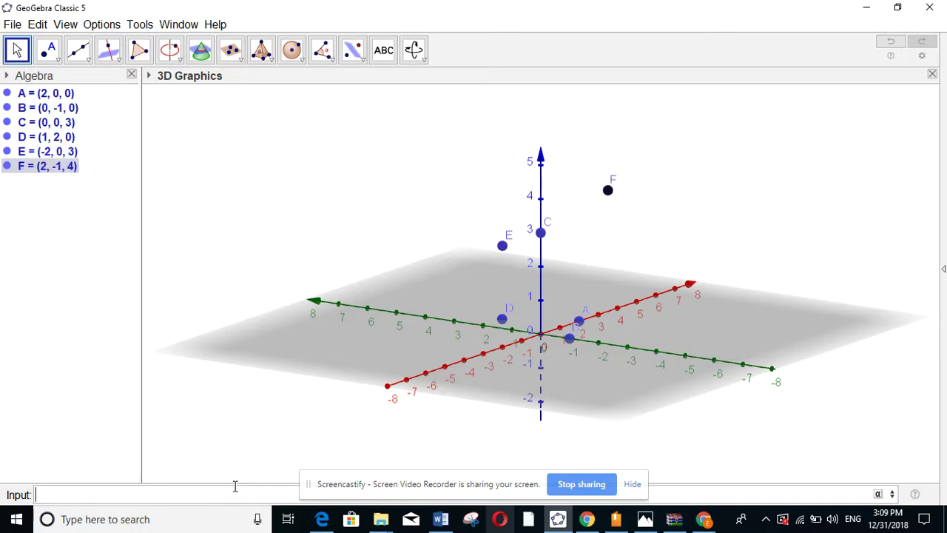
pyautogui.moveTo(579, 321); pyautogui.dragTo(590, 312)
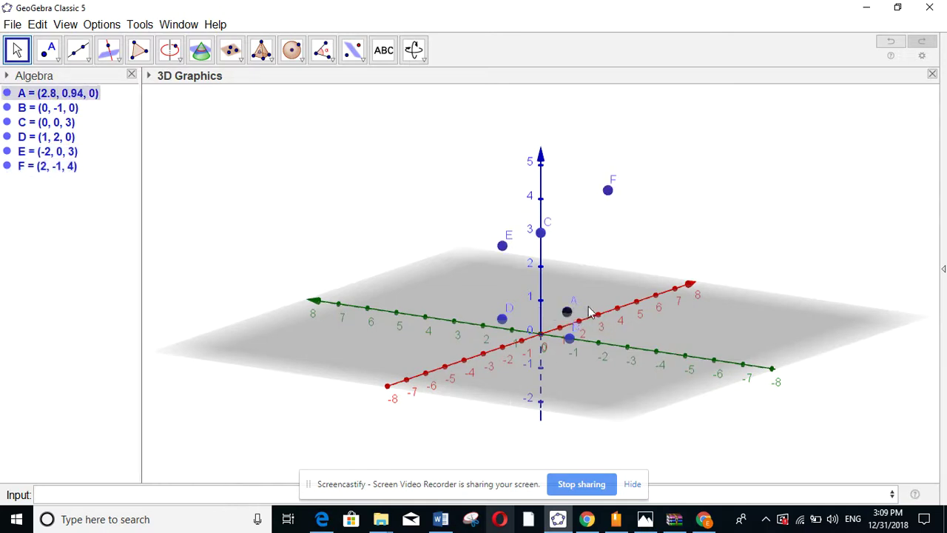
pyautogui.moveTo(729, 216); pyautogui.dragTo(530, 245)
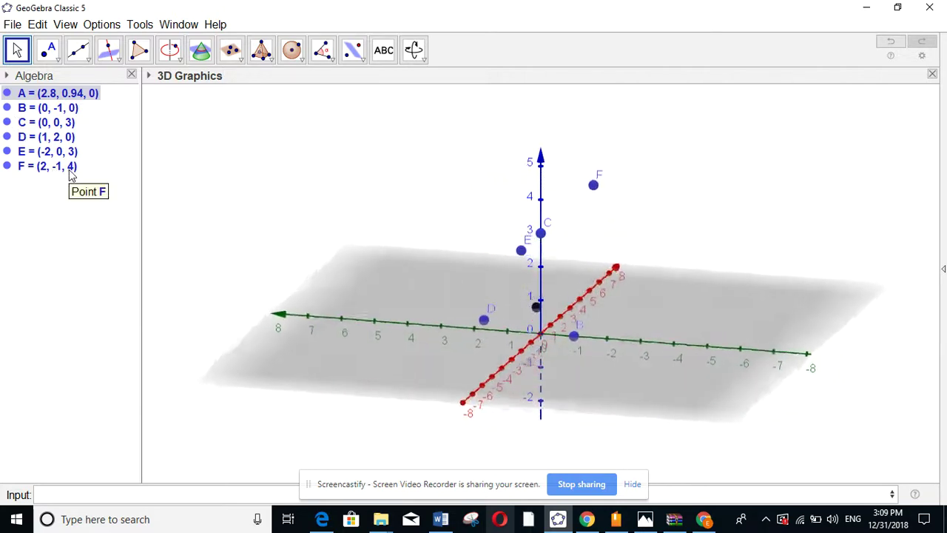
# Discard the current construction without saving the changes to get an empty 3D workspace.
pyautogui.click(16, 49)
pyautogui.click(12, 23)
pyautogui.click(37, 225)
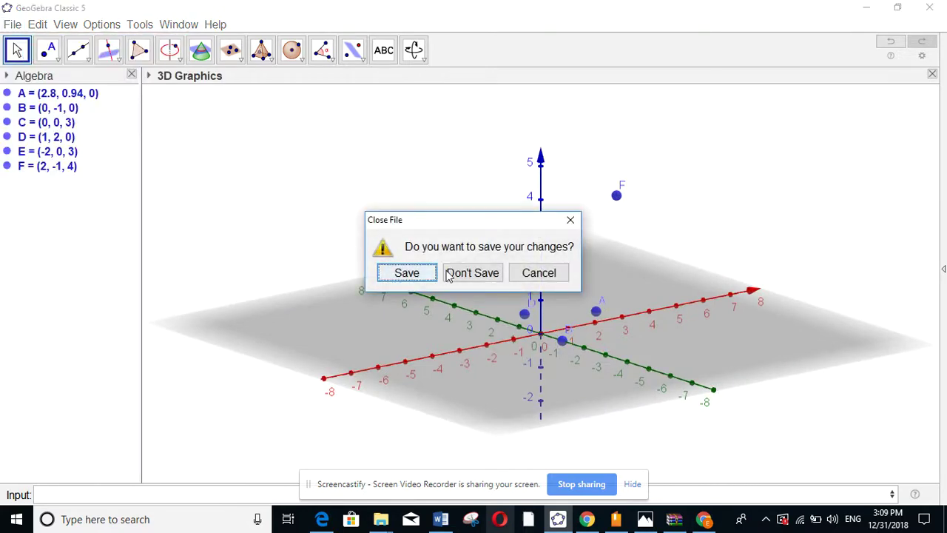
pyautogui.click(480, 272)
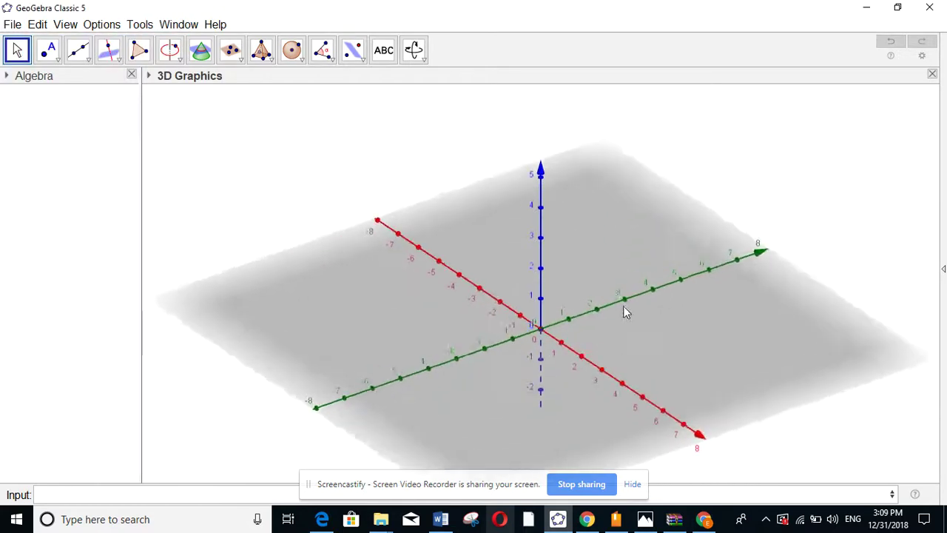
# Switch to the Google Slides presentation and review slide 3 on plane equations.
pyautogui.click(704, 519)
pyautogui.click(51, 196)
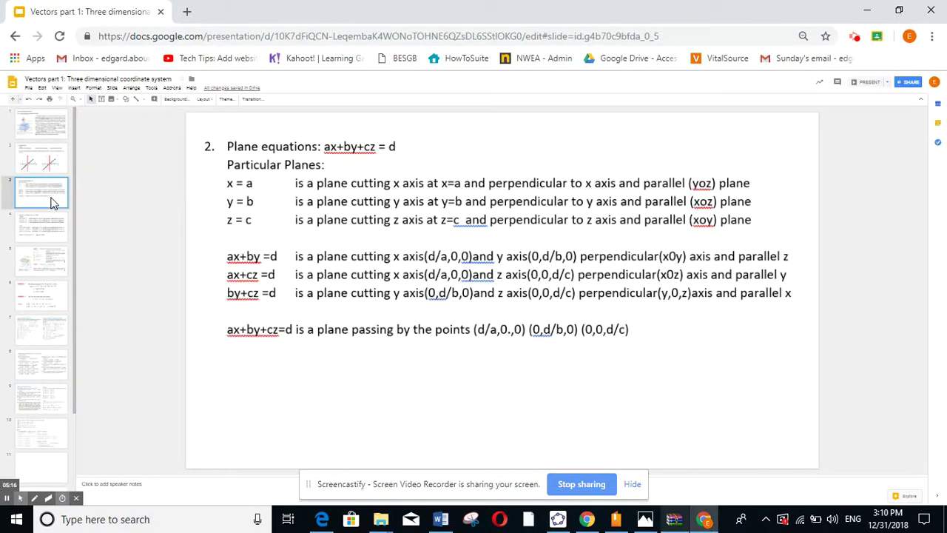
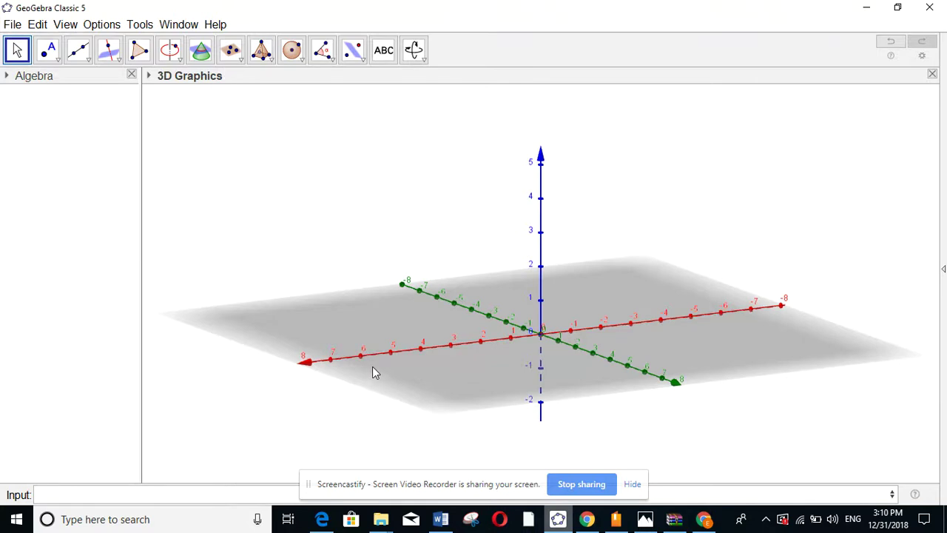
# In GeoGebra, plot the plane x=2 and examine where it cuts the x-axis.
pyautogui.click(185, 489)
pyautogui.write('x=2')
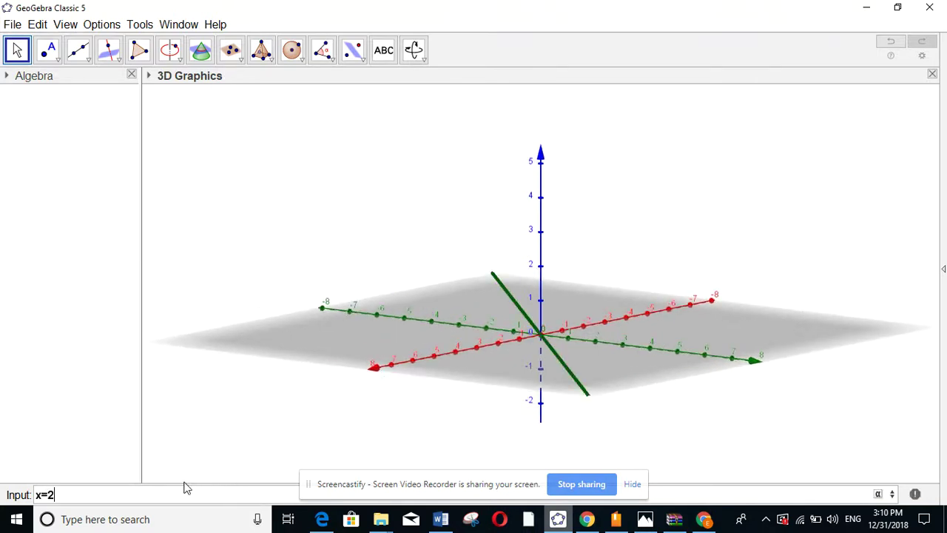
pyautogui.press('Return')
pyautogui.moveTo(621, 295); pyautogui.dragTo(635, 319)
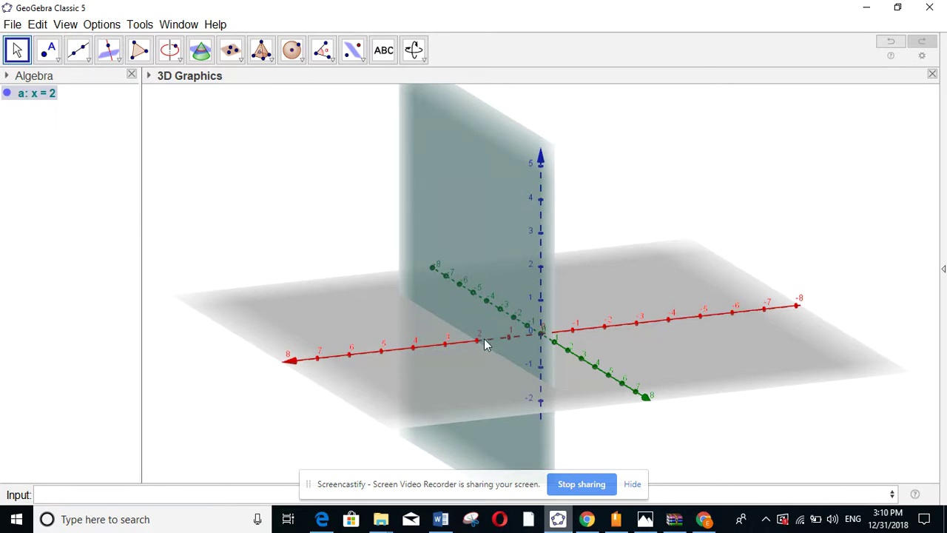
pyautogui.moveTo(483, 346); pyautogui.dragTo(475, 340)
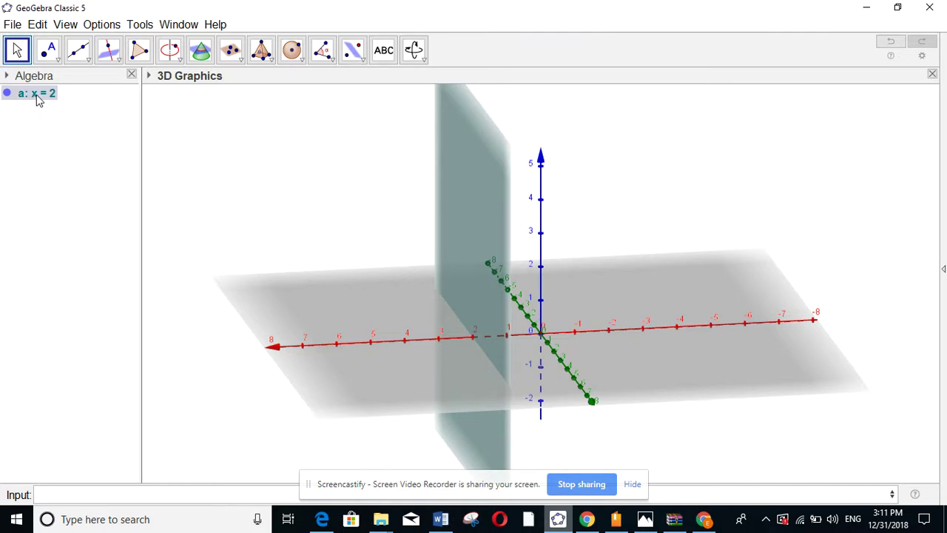
# Hide the plane x = 2 and plot the plane y = -1.
pyautogui.click(8, 95)
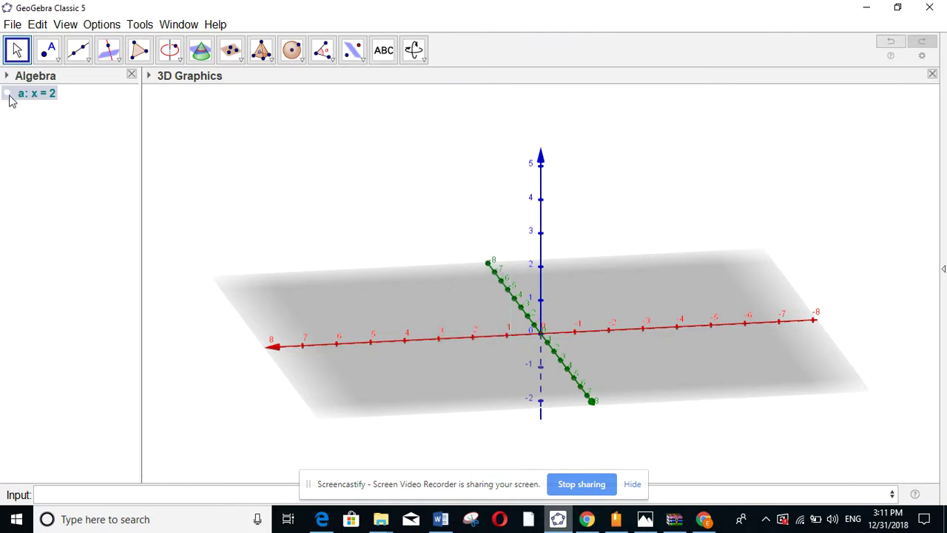
pyautogui.click(129, 497)
pyautogui.write('y = -1')
pyautogui.press('Return')
pyautogui.moveTo(282, 393); pyautogui.dragTo(329, 408)
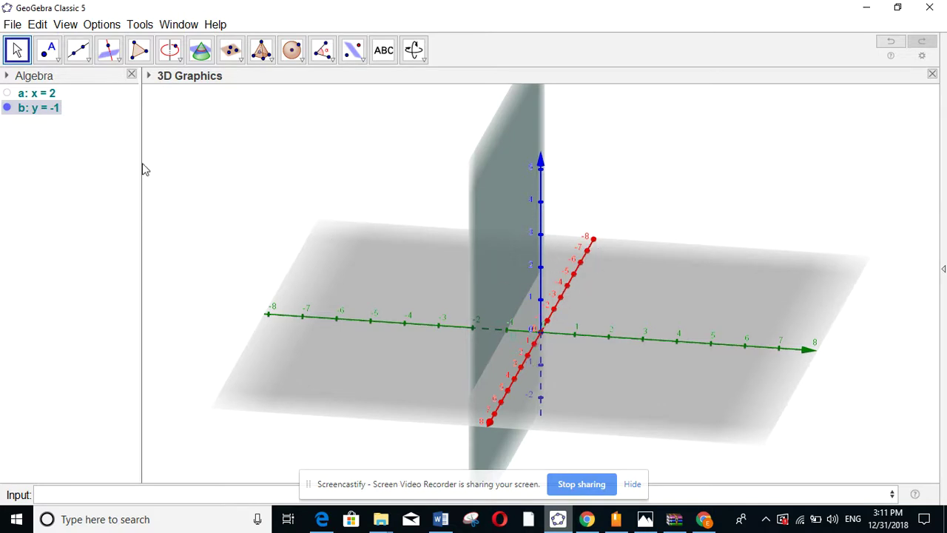
# Hide the plane y = -1 and plot the plane z = 3.
pyautogui.click(7, 108)
pyautogui.click(63, 492)
pyautogui.write('z = 3')
pyautogui.press('Return')
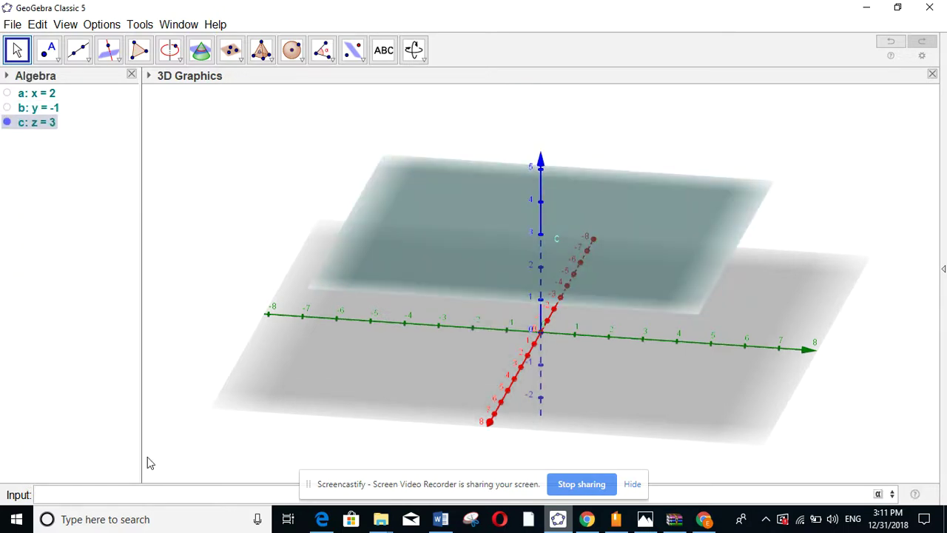
pyautogui.moveTo(412, 420); pyautogui.dragTo(435, 367)
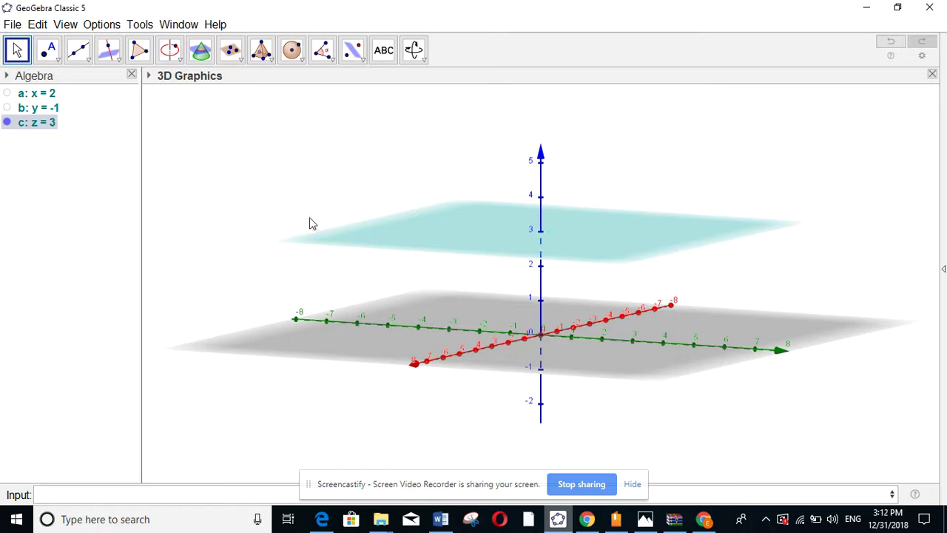
# Check the plane equations slide in Google Slides and return to GeoGebra.
pyautogui.click(704, 526)
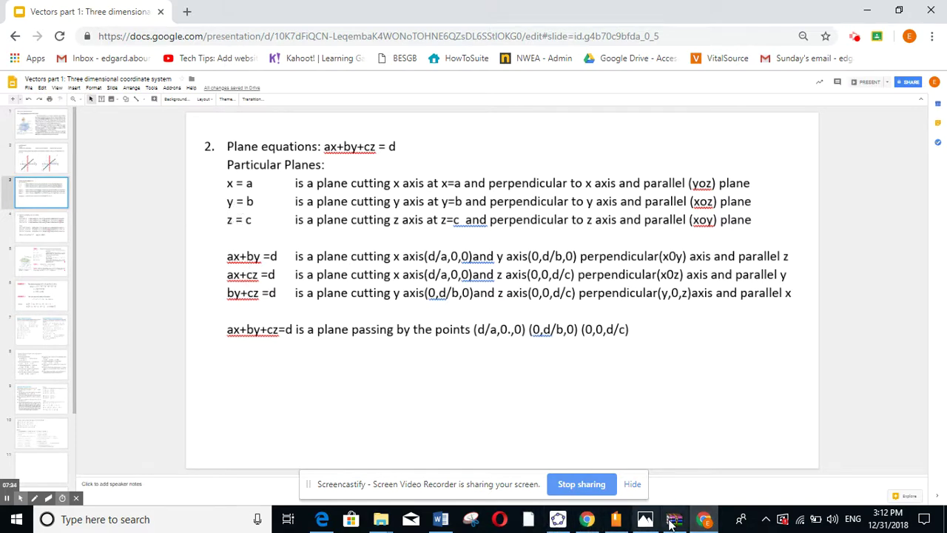
pyautogui.click(558, 519)
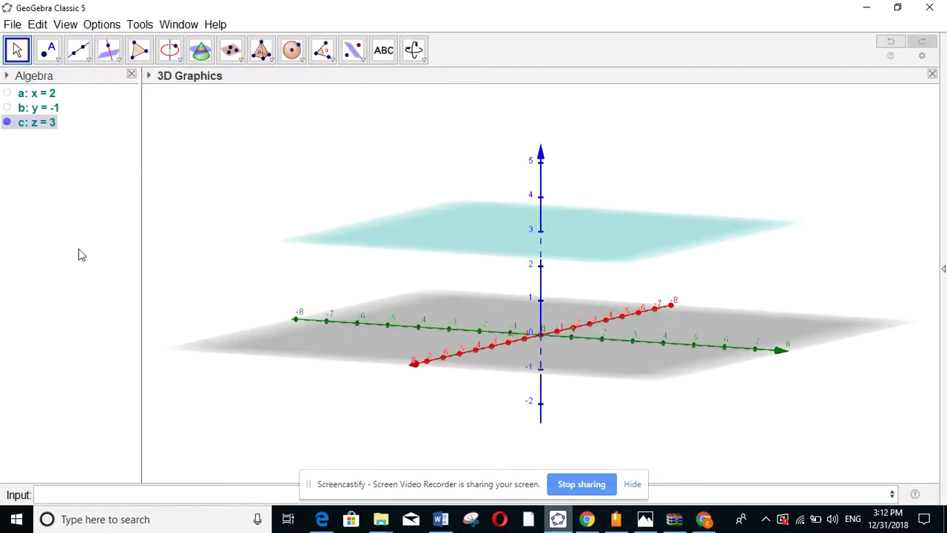
# Hide the plane z = 3, plot the plane 2x+4y=4 and examine where it cuts the x- and y-axes.
pyautogui.click(7, 122)
pyautogui.click(128, 495)
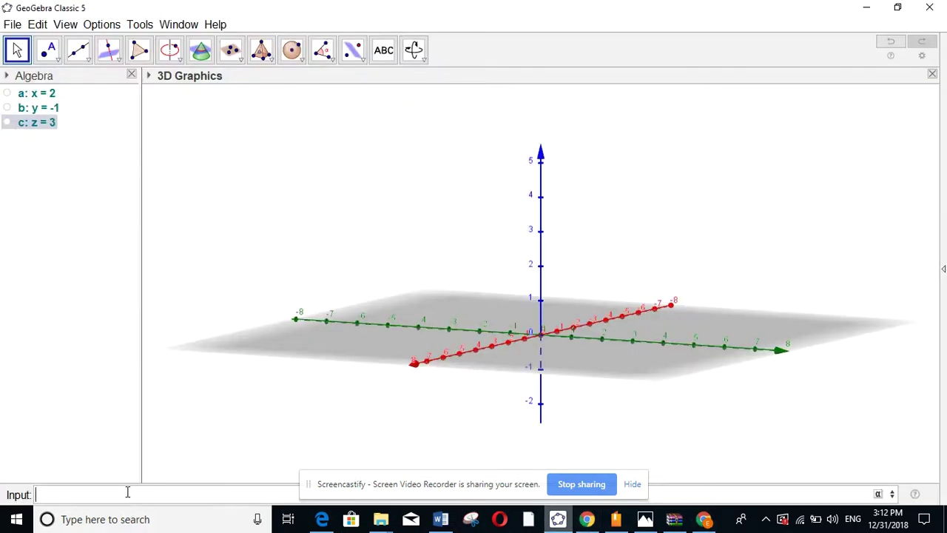
pyautogui.write('2x+4')
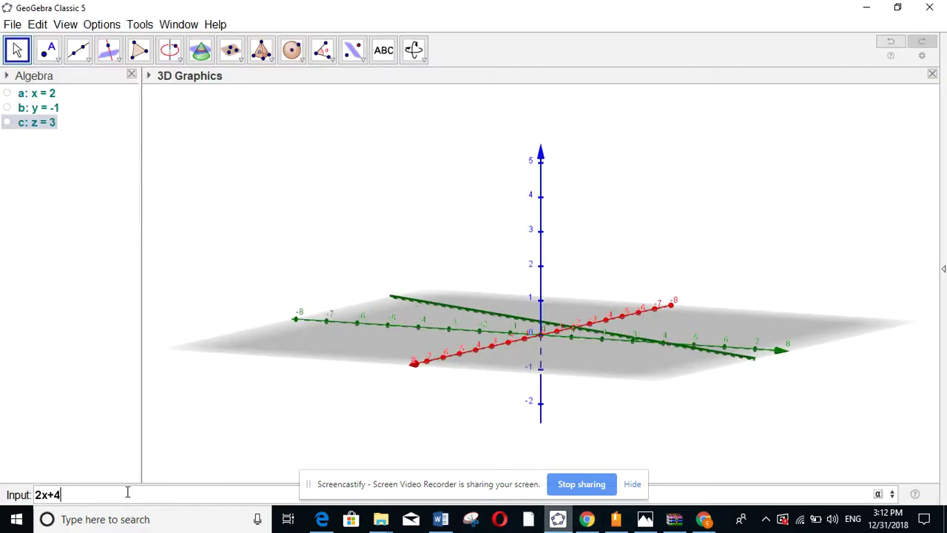
pyautogui.write('y=4')
pyautogui.press('Return')
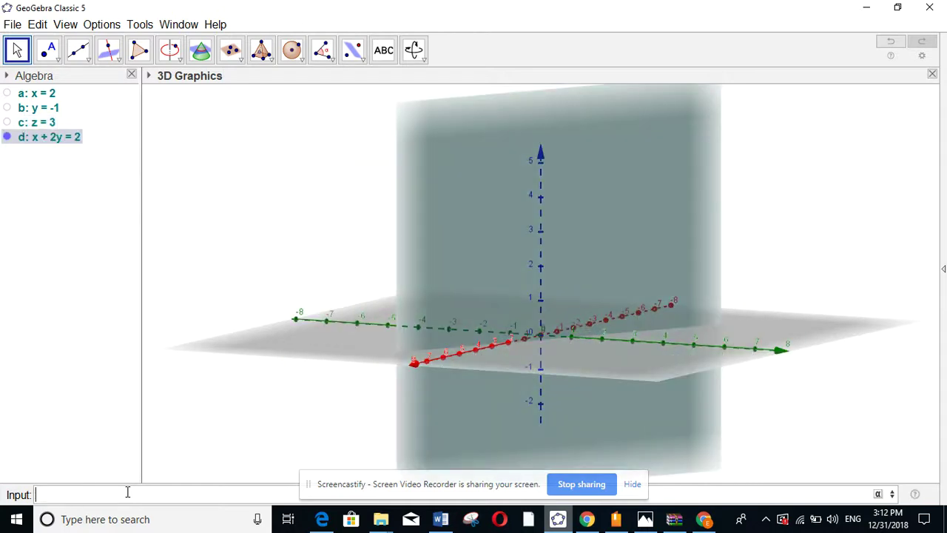
pyautogui.moveTo(272, 395); pyautogui.dragTo(310, 392)
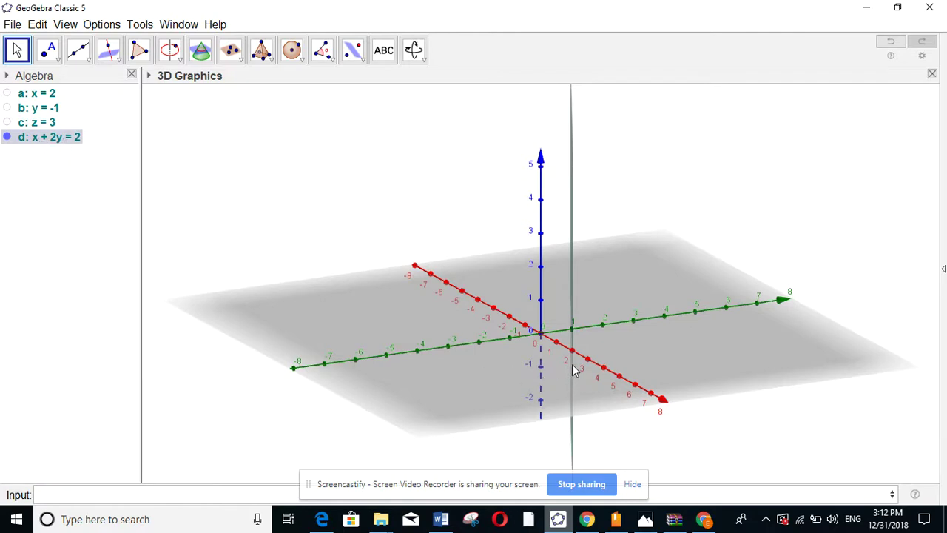
pyautogui.moveTo(579, 357); pyautogui.dragTo(583, 355)
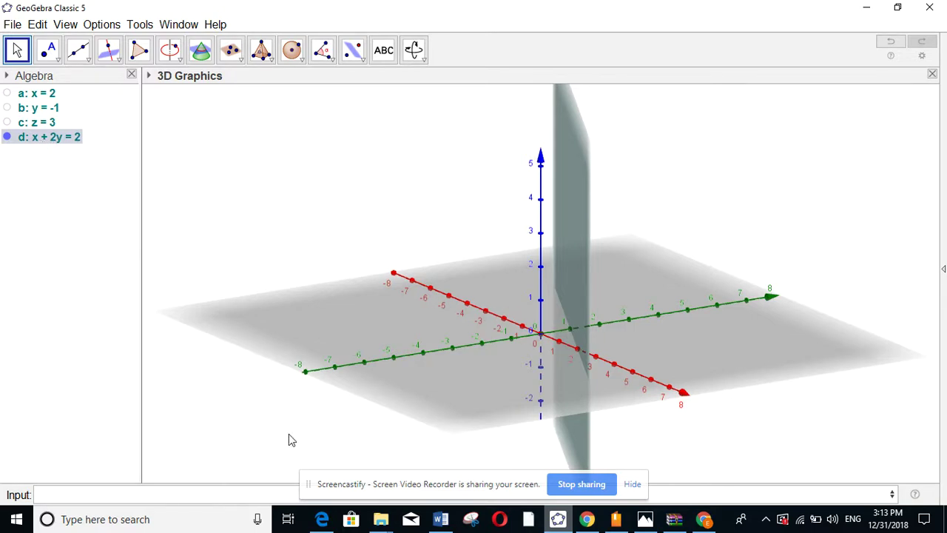
# Hide the plane x + 2y = 2, plot the plane y-2z=6 and examine its position relative to the axes.
pyautogui.click(7, 137)
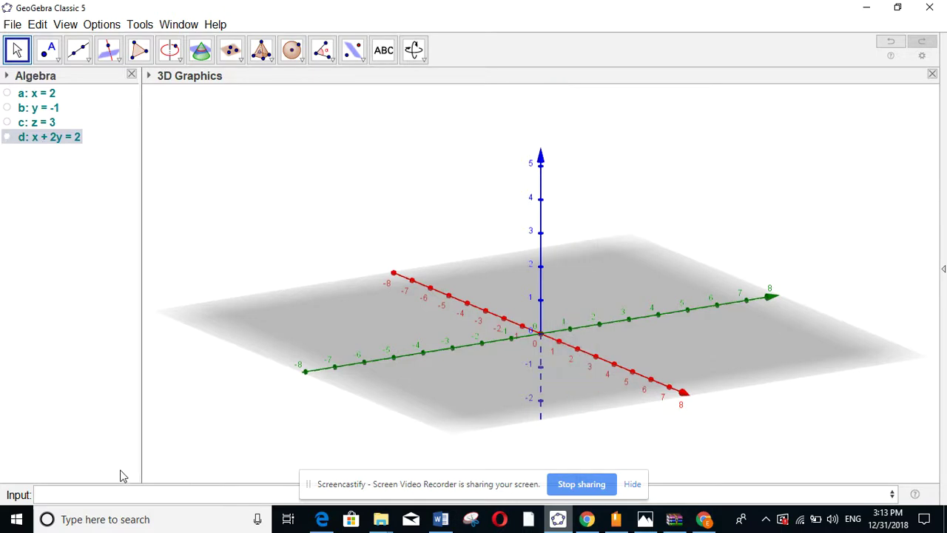
pyautogui.click(115, 500)
pyautogui.write('y - 2z')
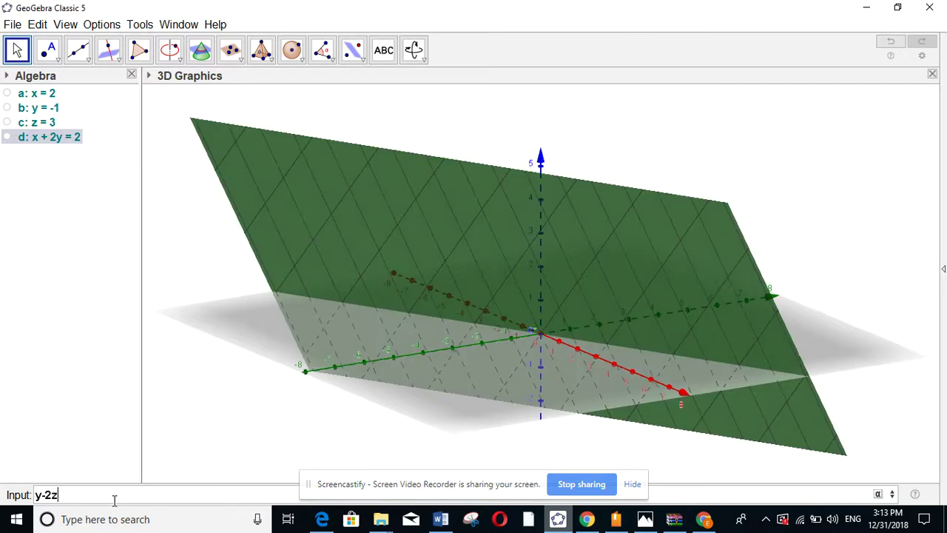
pyautogui.write(' = 6')
pyautogui.press('Return')
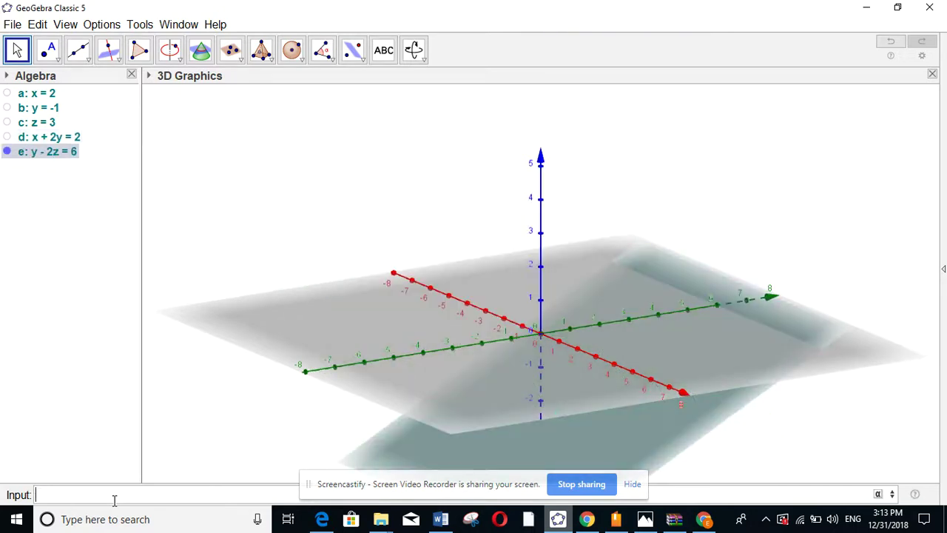
pyautogui.moveTo(461, 414); pyautogui.dragTo(440, 413)
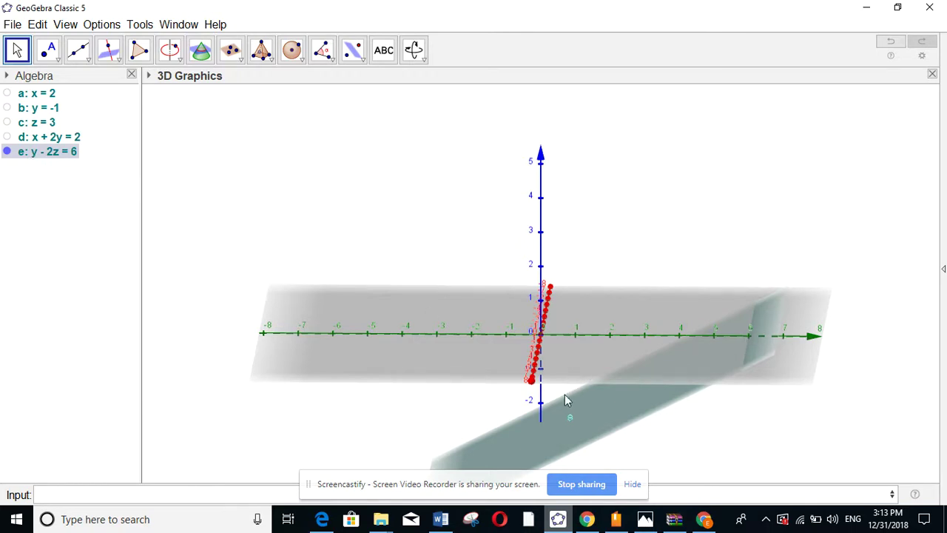
pyautogui.moveTo(550, 372); pyautogui.dragTo(550, 372)
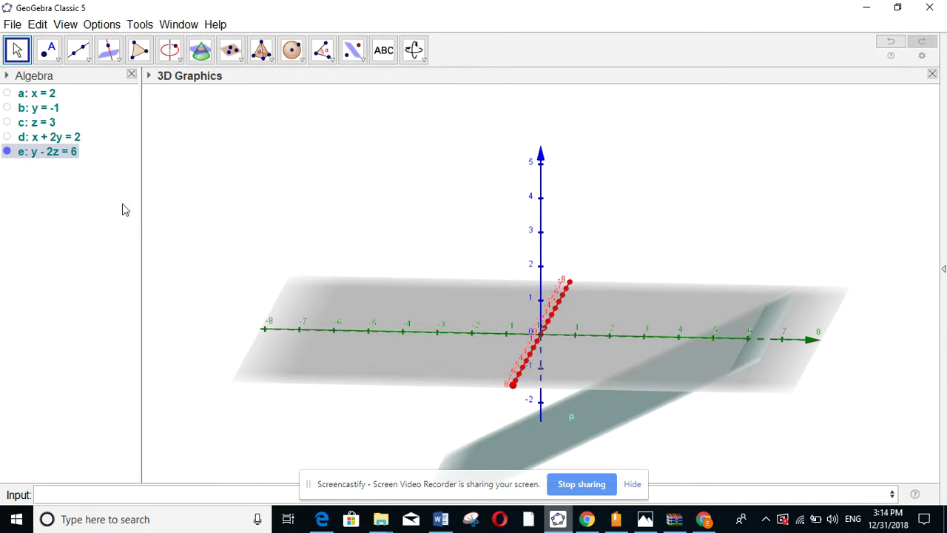
# Hide the plane y - 2z = 6, plot the plane x+z=2 and examine where it cuts the x- and z-axes.
pyautogui.click(7, 151)
pyautogui.click(134, 492)
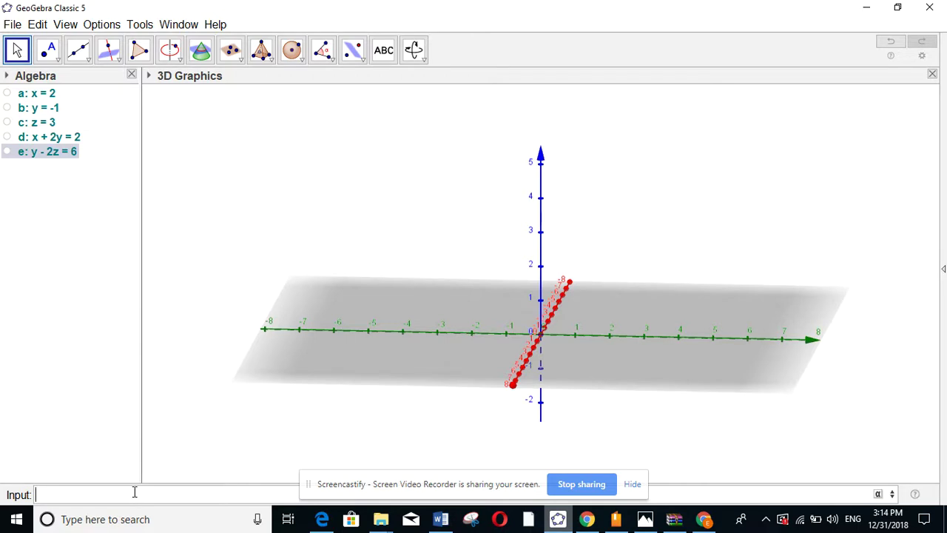
pyautogui.write('x+x')
pyautogui.press('BackSpace')
pyautogui.write('z=2')
pyautogui.press('Return')
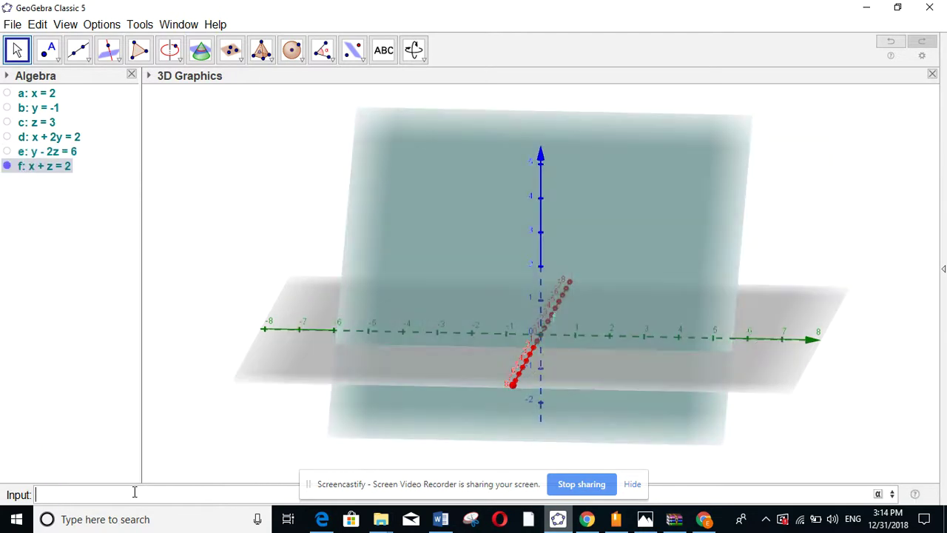
pyautogui.moveTo(712, 193); pyautogui.dragTo(676, 200)
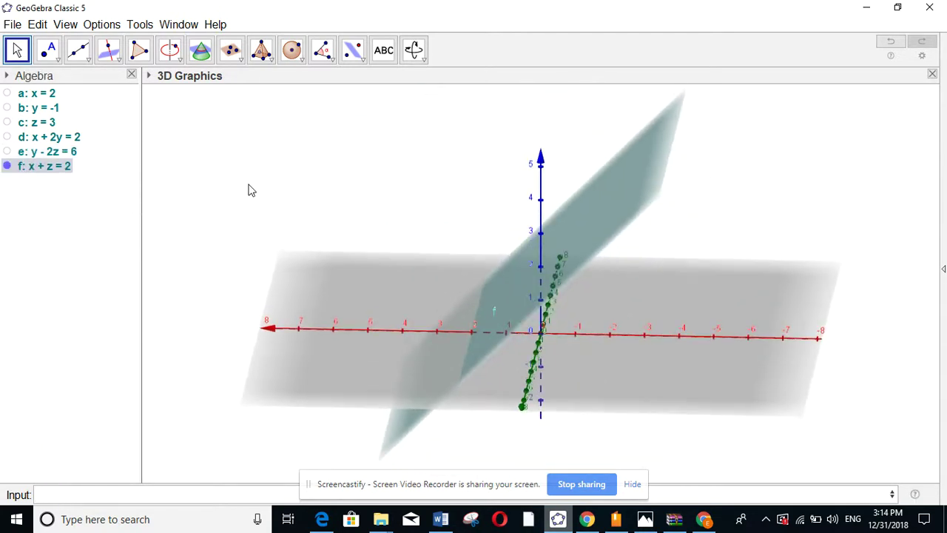
pyautogui.moveTo(256, 200); pyautogui.dragTo(268, 267)
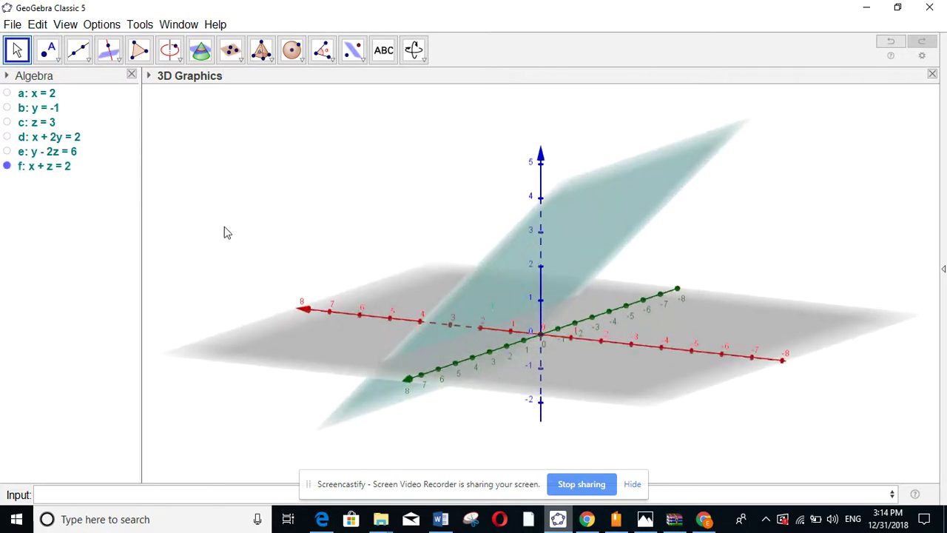
pyautogui.moveTo(487, 328); pyautogui.dragTo(416, 296)
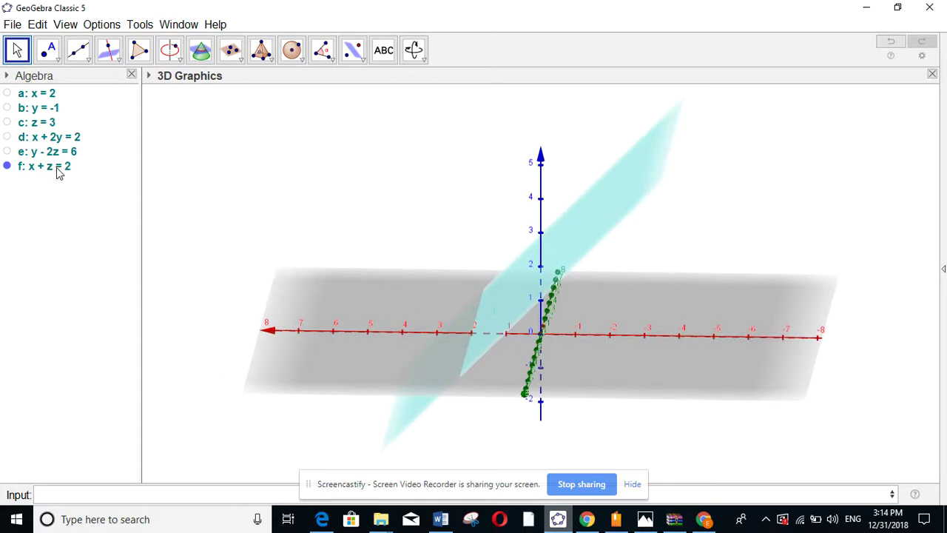
pyautogui.moveTo(542, 306); pyautogui.dragTo(561, 304)
pyautogui.moveTo(474, 332); pyautogui.dragTo(481, 332)
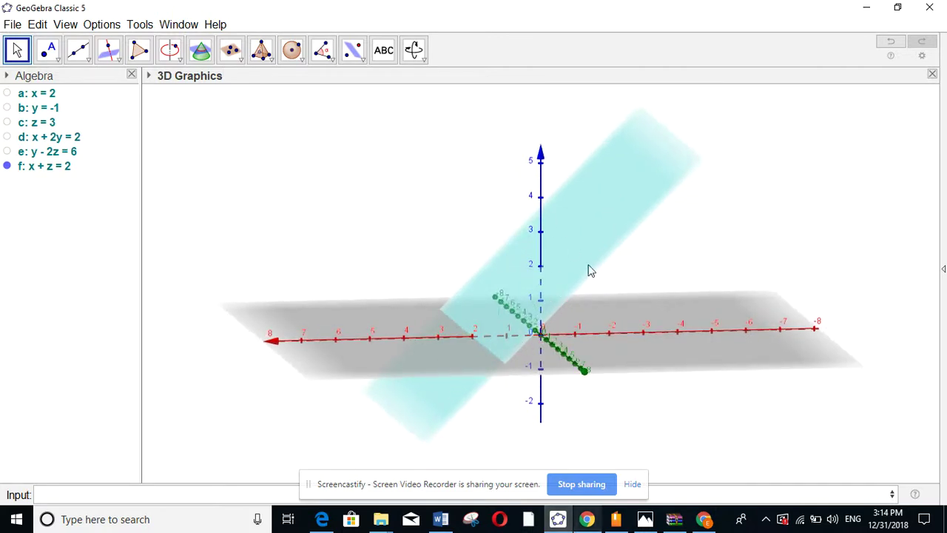
# Hide the plane x + z = 2, plot the plane x+2y+3z=6 and examine where it crosses the three axes.
pyautogui.click(7, 166)
pyautogui.click(99, 486)
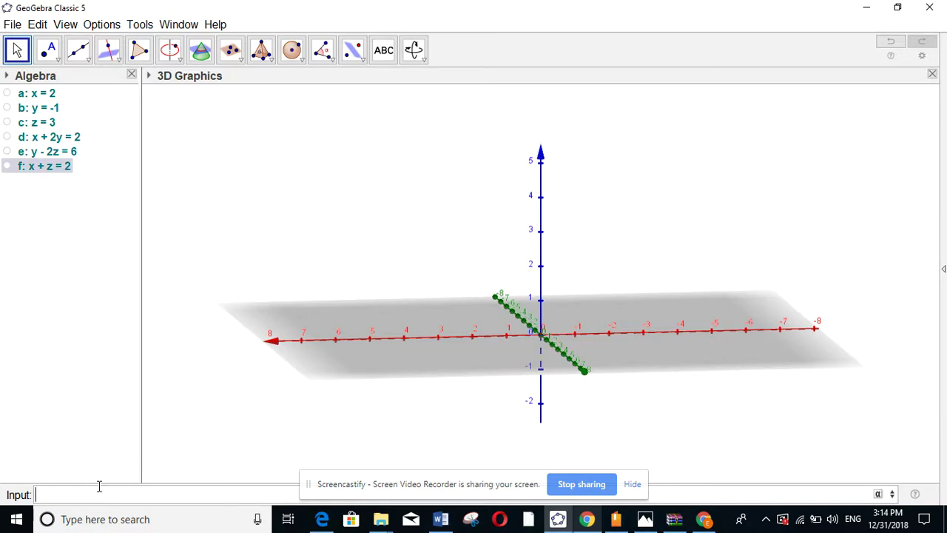
pyautogui.write('x +')
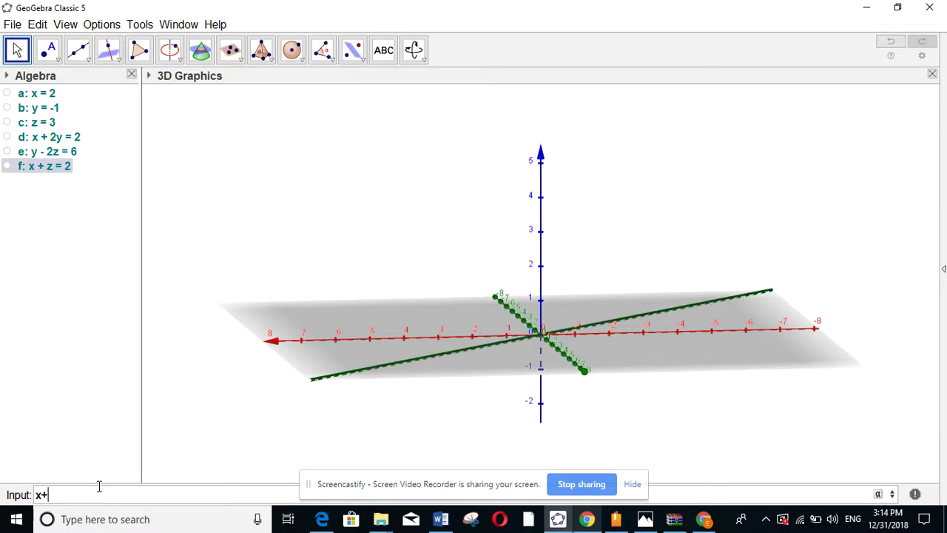
pyautogui.write(' 2y ')
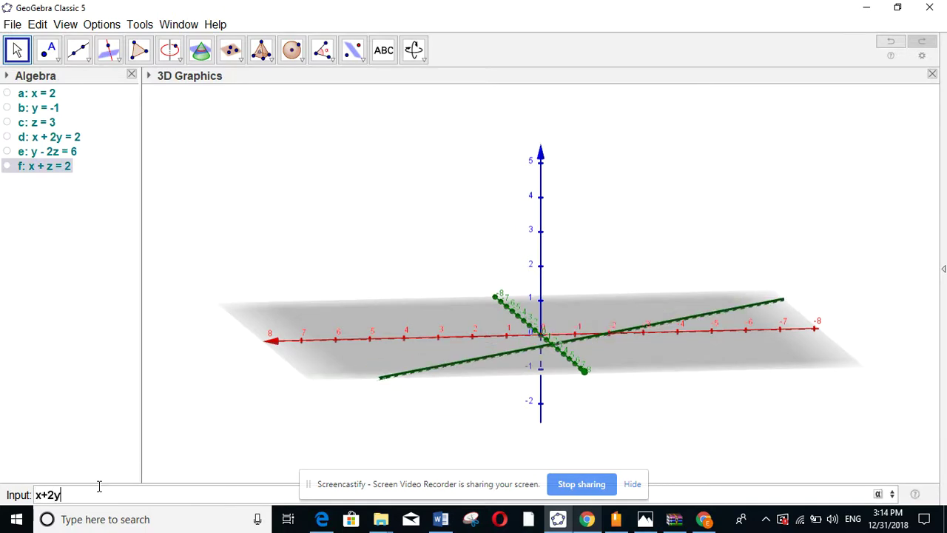
pyautogui.write('+ 3z = 6')
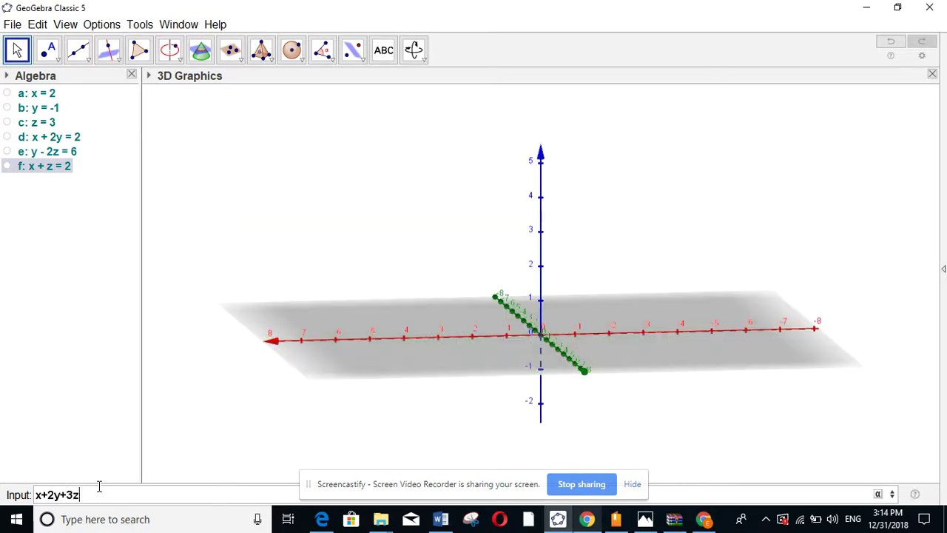
pyautogui.press('Return')
pyautogui.moveTo(710, 305); pyautogui.dragTo(622, 304)
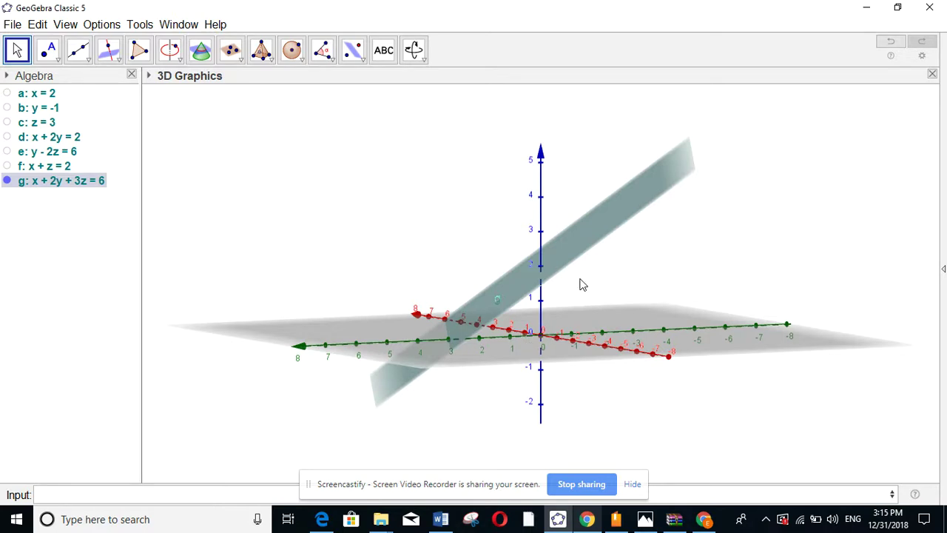
# Switch to Google Slides and open the slide on equations of cylinders, circles, and spheres.
pyautogui.click(704, 518)
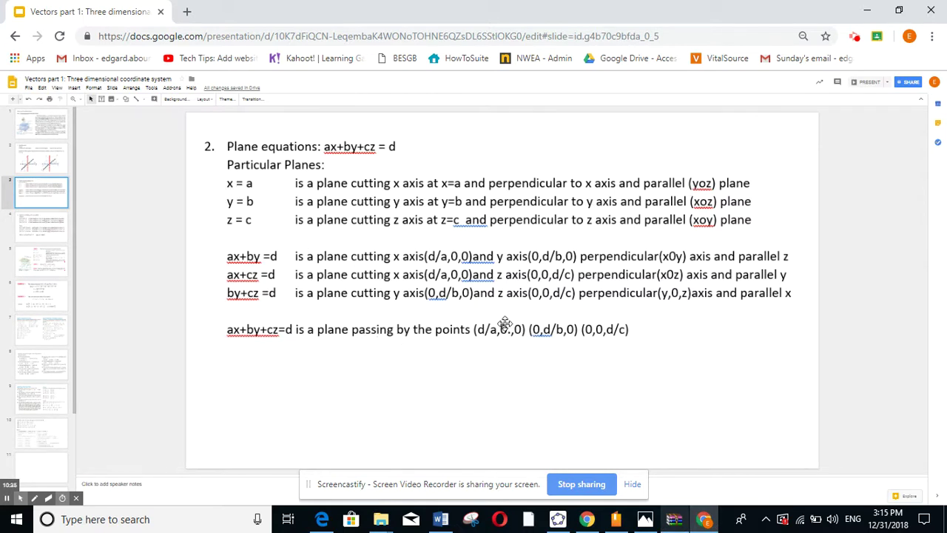
pyautogui.click(60, 234)
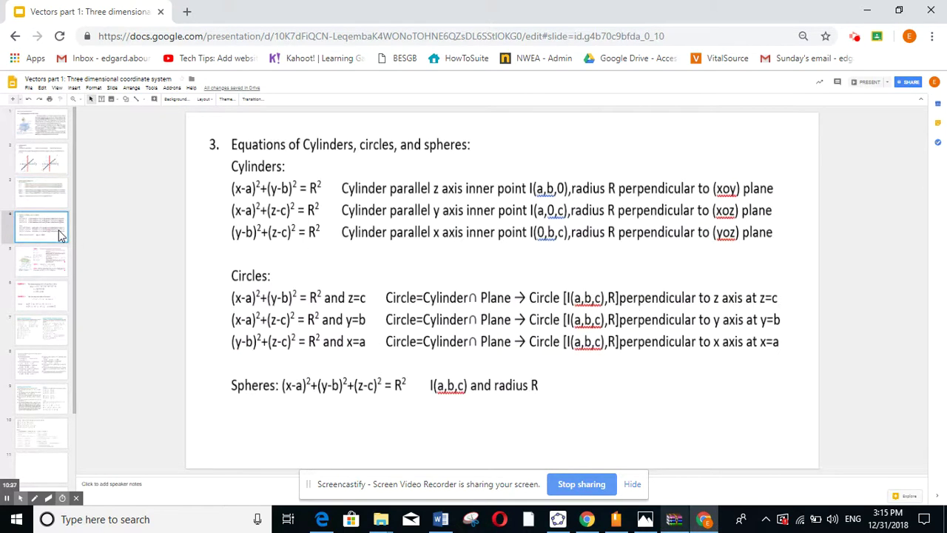